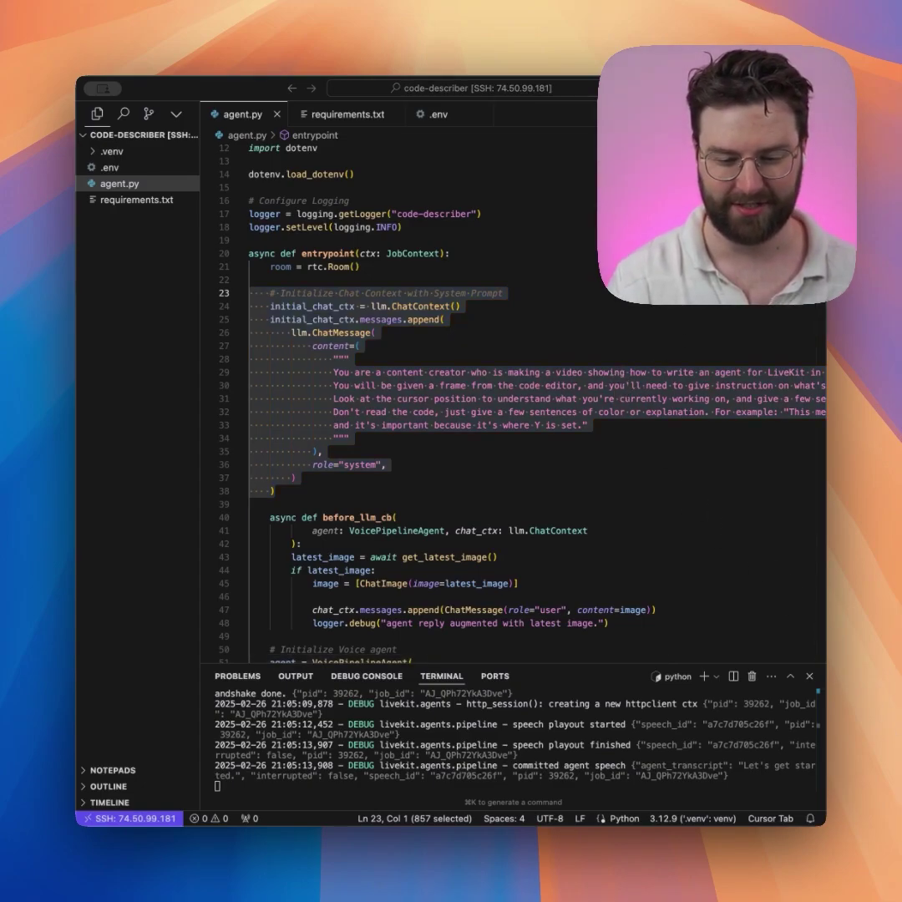
pyautogui.click(432, 648)
pyautogui.moveTo(284, 491)
pyautogui.mouseDown()
pyautogui.moveTo(248, 346)
pyautogui.moveTo(263, 283)
pyautogui.mouseUp()
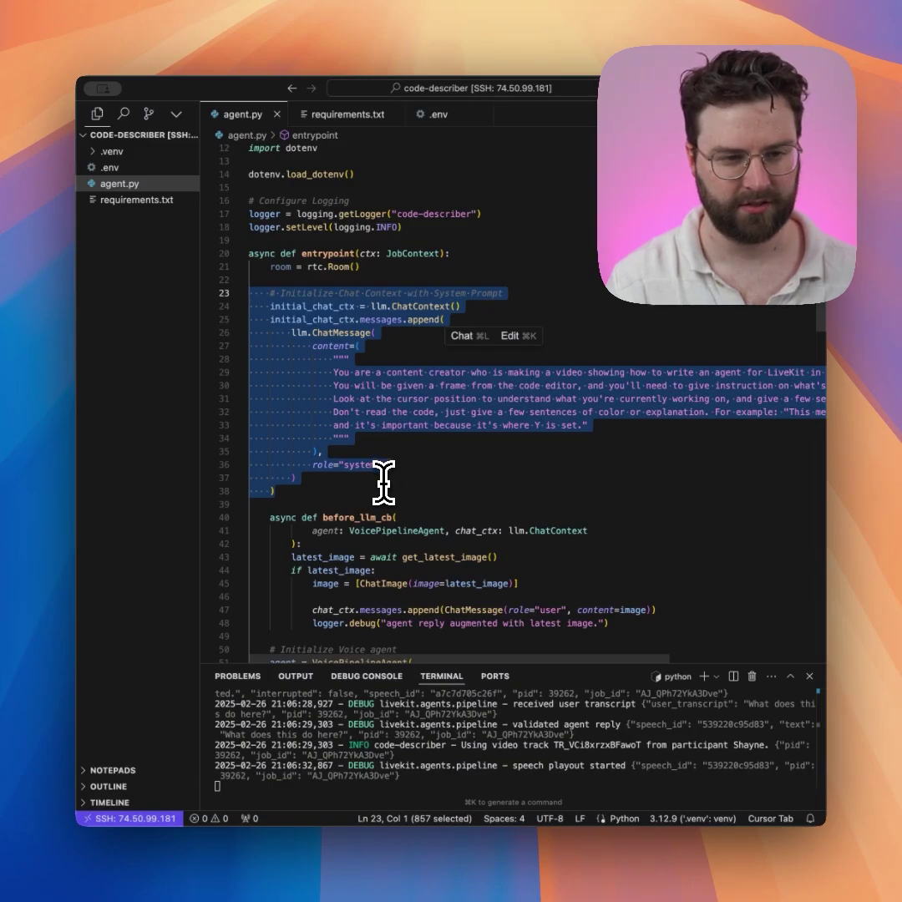
# Click at the end of line 38 in agent.py to deselect the system-prompt block.
pyautogui.click(384, 488)
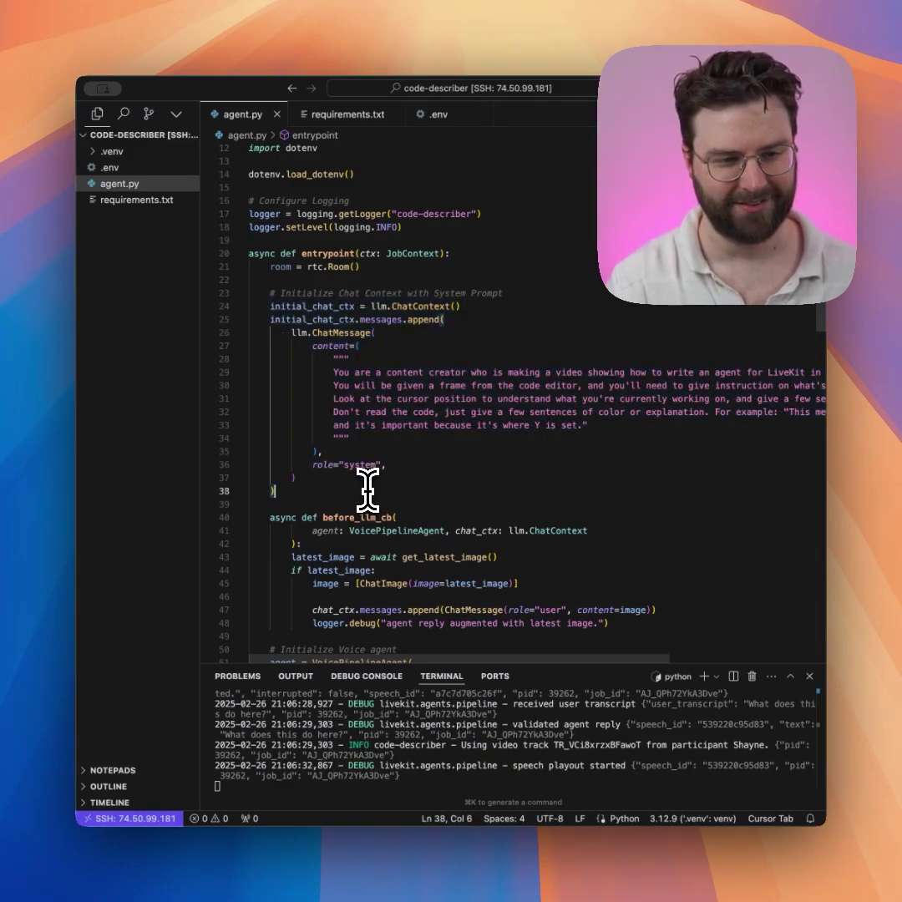